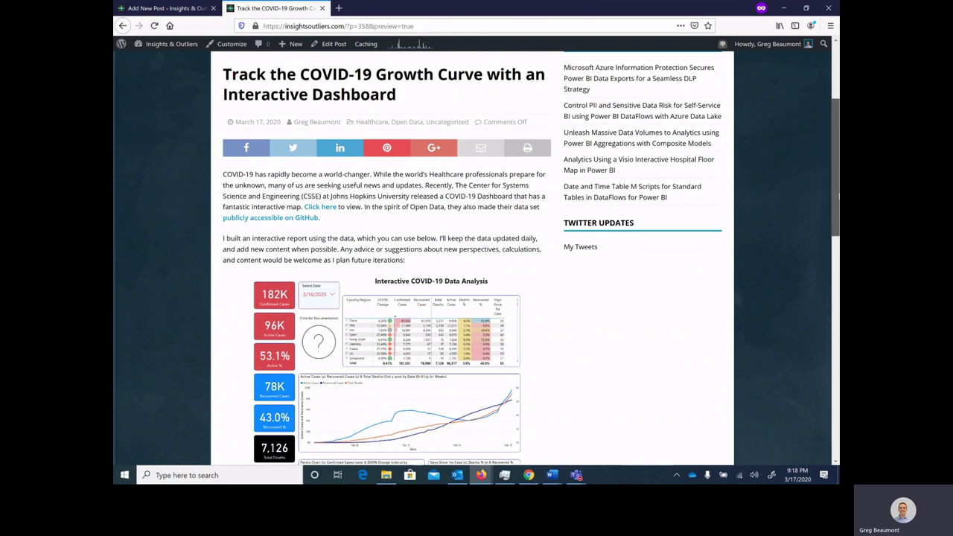
Scroll the blog post down until the embedded COVID-19 report and its footer bar are fully visible.
left_click_drag(838, 195, 838, 254)
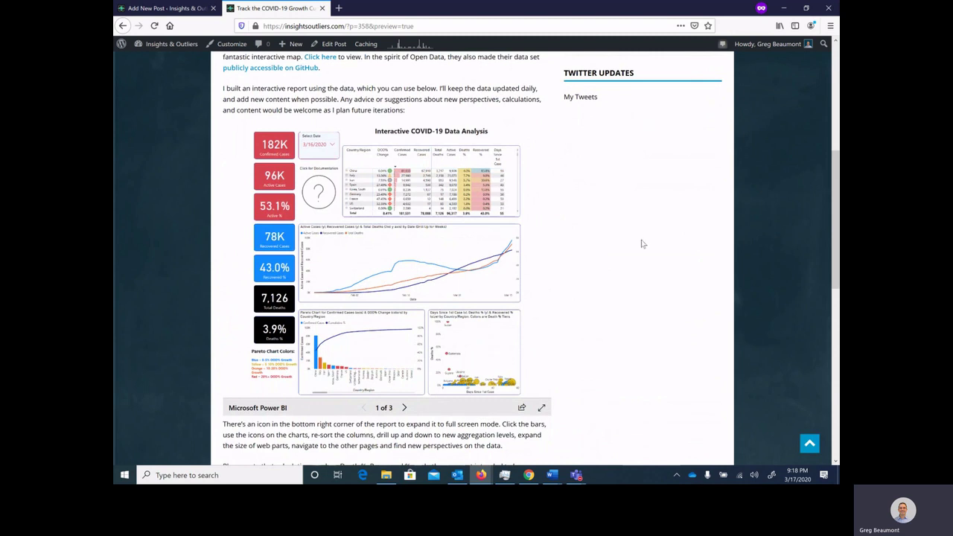
Switch the embedded Interactive COVID-19 Data Analysis report to full-screen mode.
left_click(542, 409)
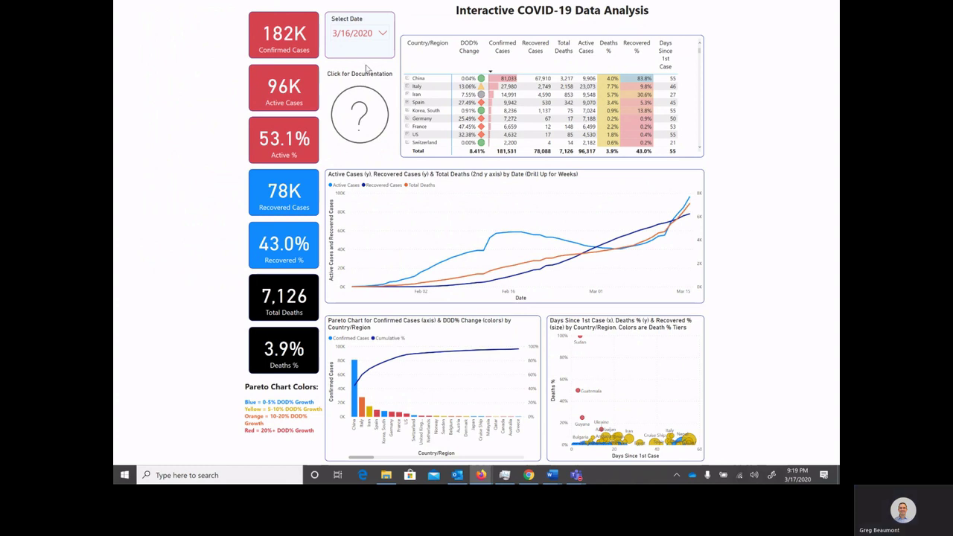
left_click(383, 35)
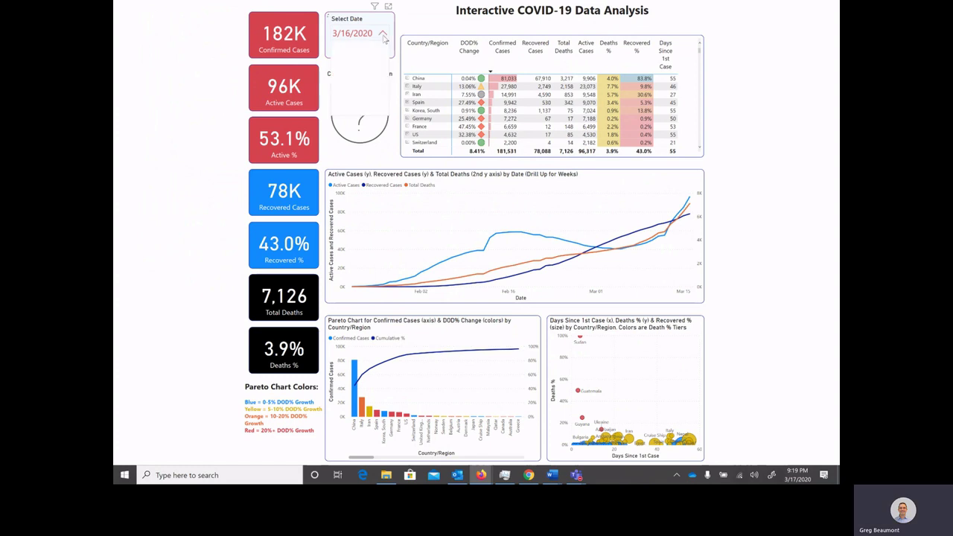
left_click(340, 61)
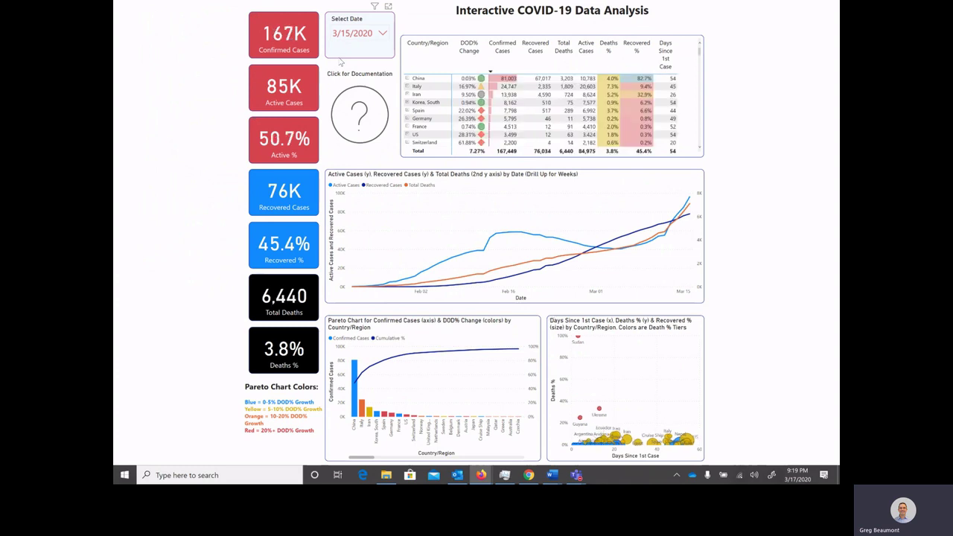
left_click(383, 35)
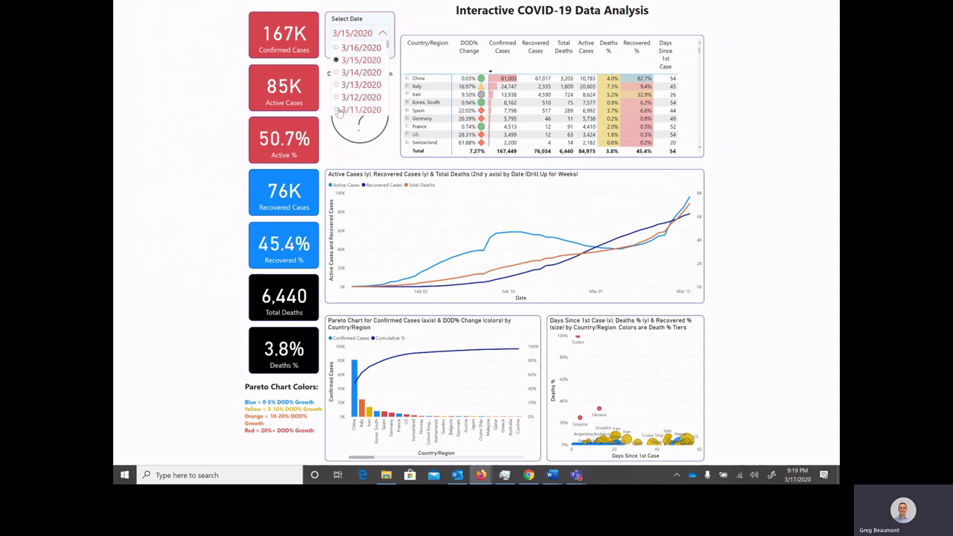
left_click(350, 111)
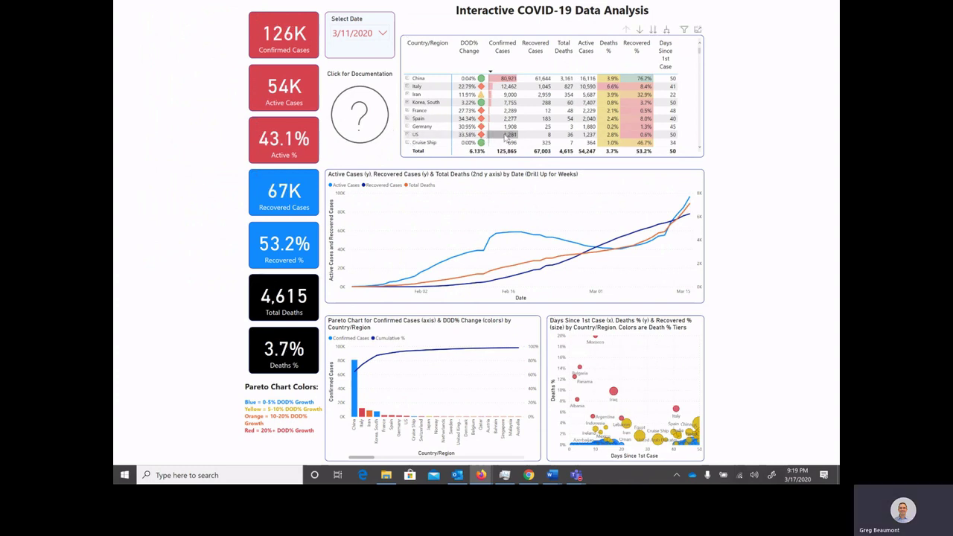
left_click(382, 33)
left_click(338, 48)
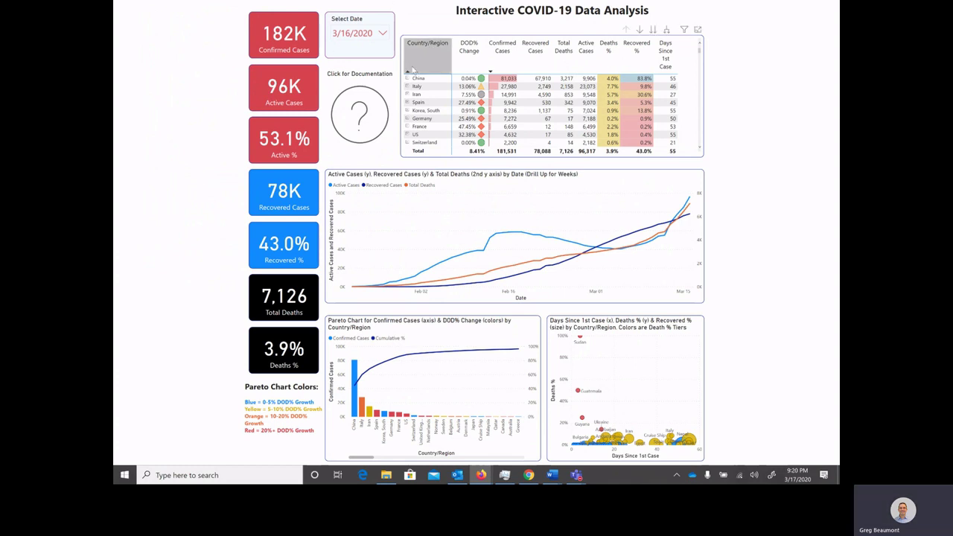
Expand the US row to view its states, then collapse it again.
left_click(407, 134)
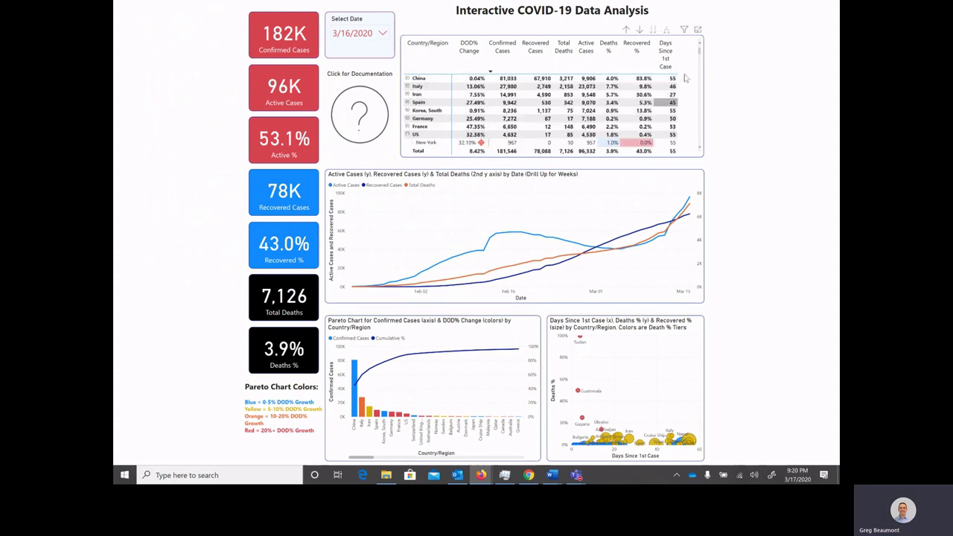
scroll(698, 52, "down", 3)
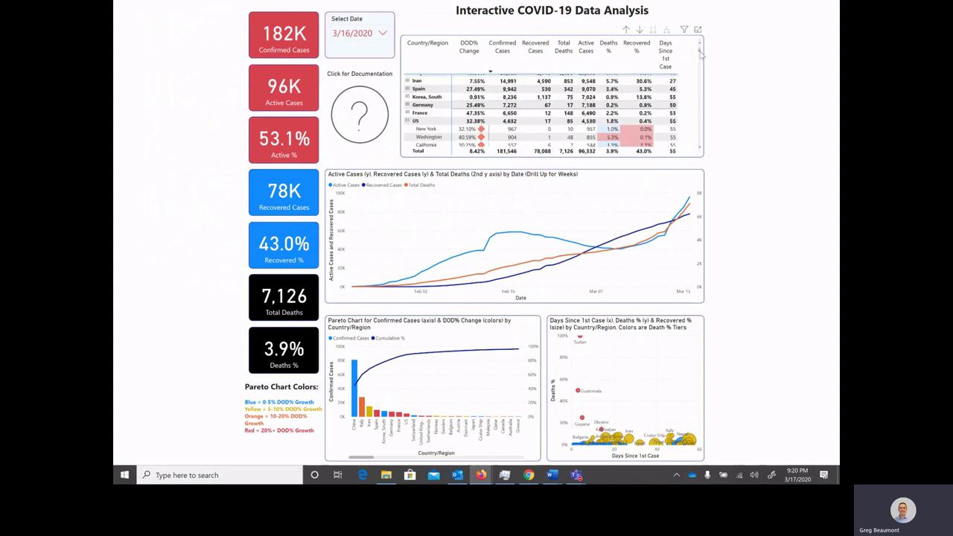
scroll(700, 53, "up", 3)
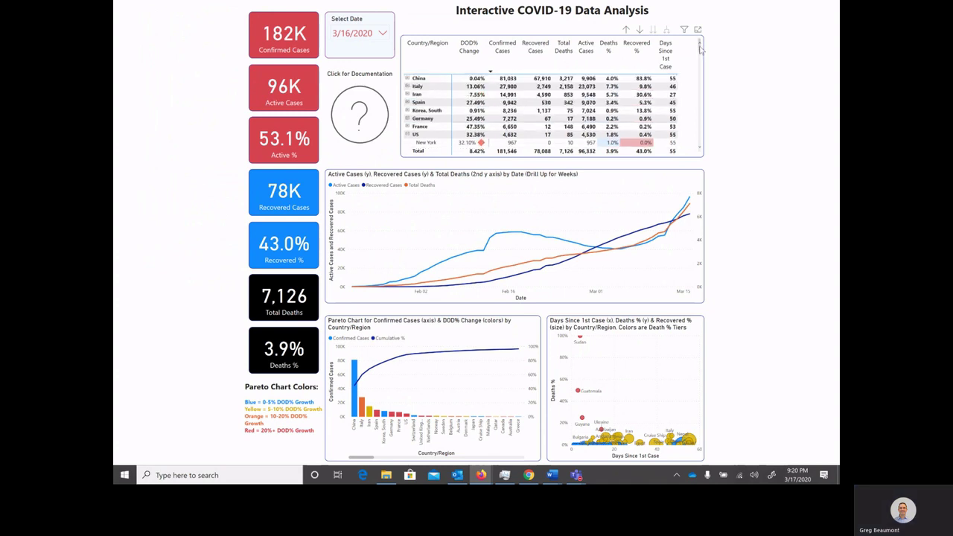
left_click(409, 135)
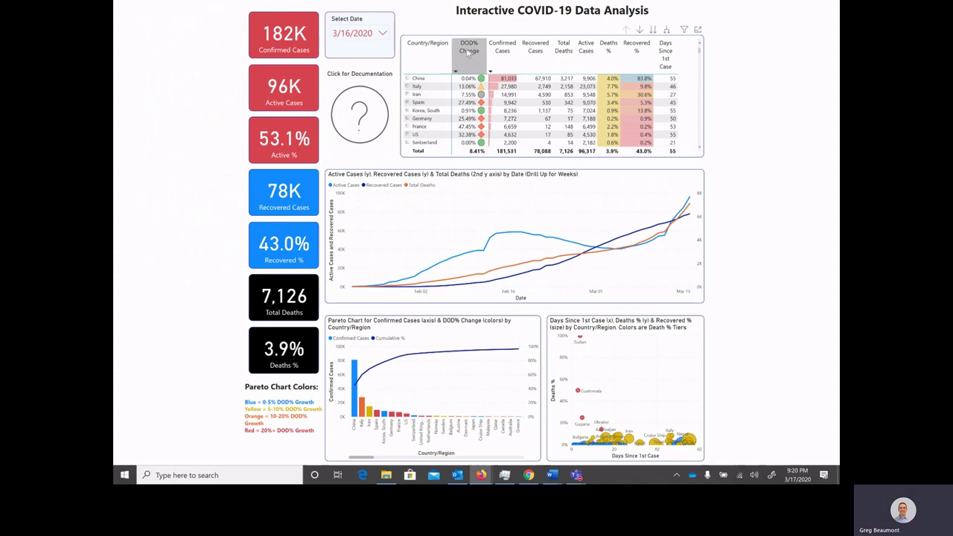
Sort the country table by DOD% Change, then Confirmed Cases, ending on Days Since 1st Case.
left_click(468, 51)
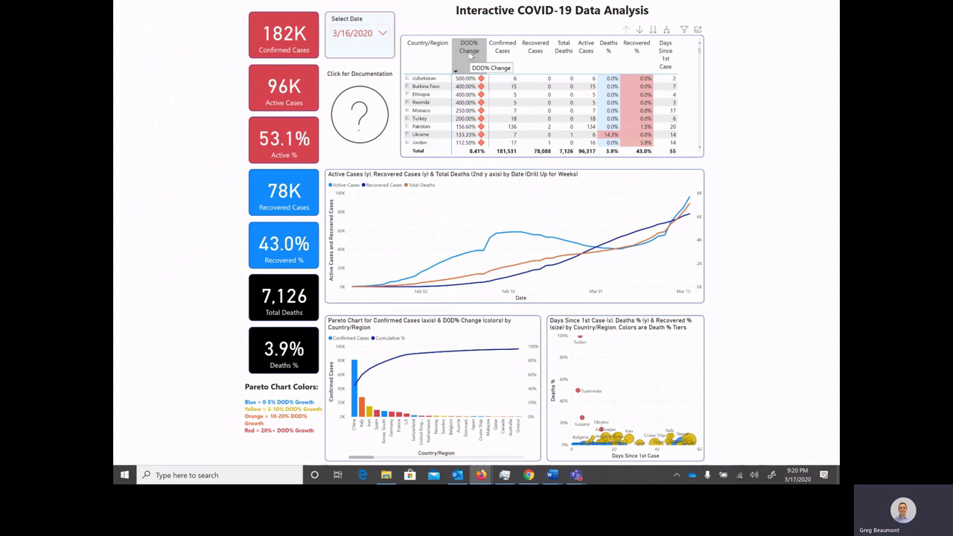
left_click(505, 52)
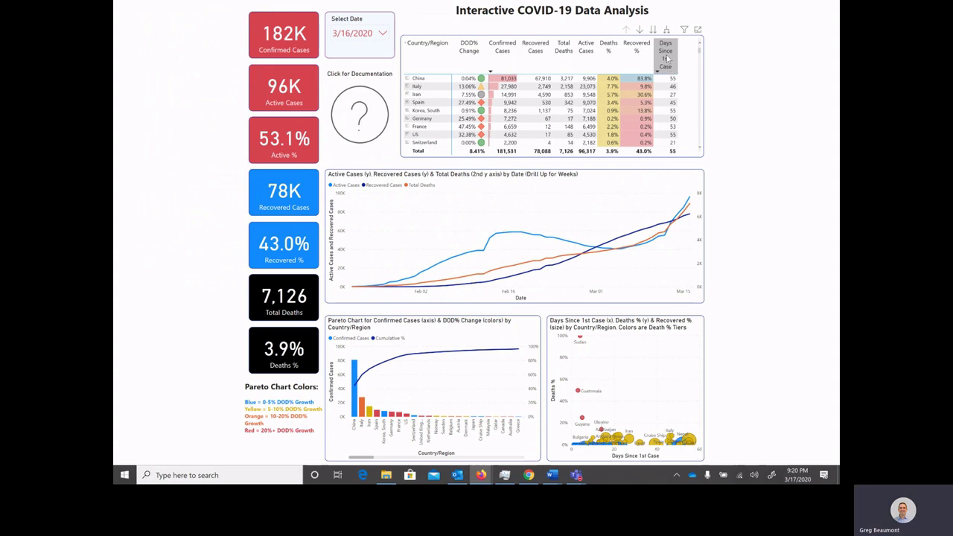
left_click(668, 58)
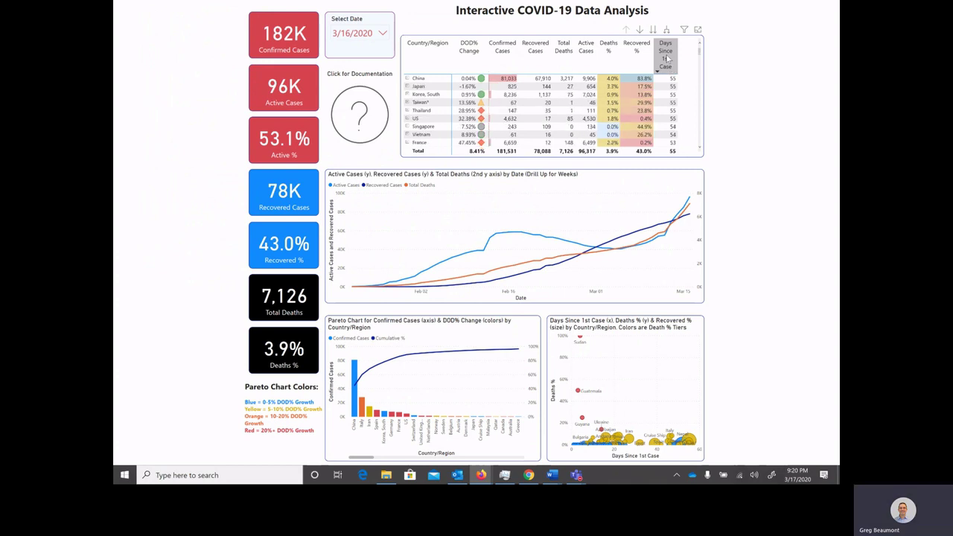
Sort the country table by Deaths % descending and scroll through the ranked rows.
left_click(612, 68)
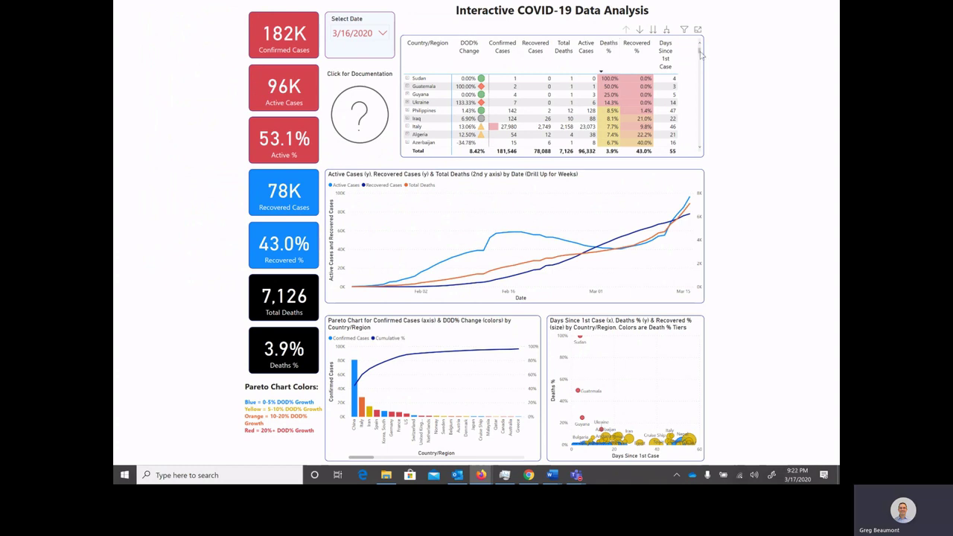
scroll(702, 58, "down", 3)
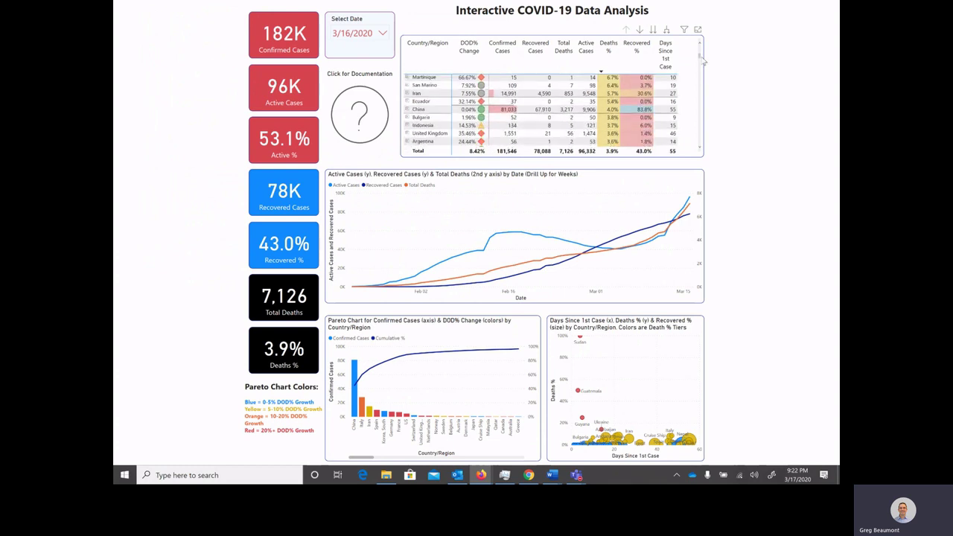
left_click_drag(703, 62, 704, 84)
scroll(704, 84, "down", 1)
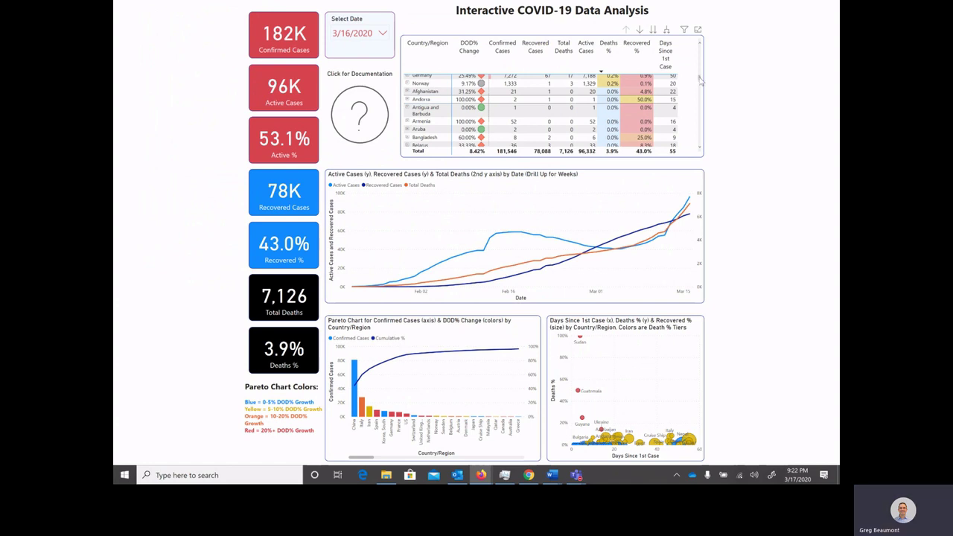
left_click_drag(702, 81, 701, 49)
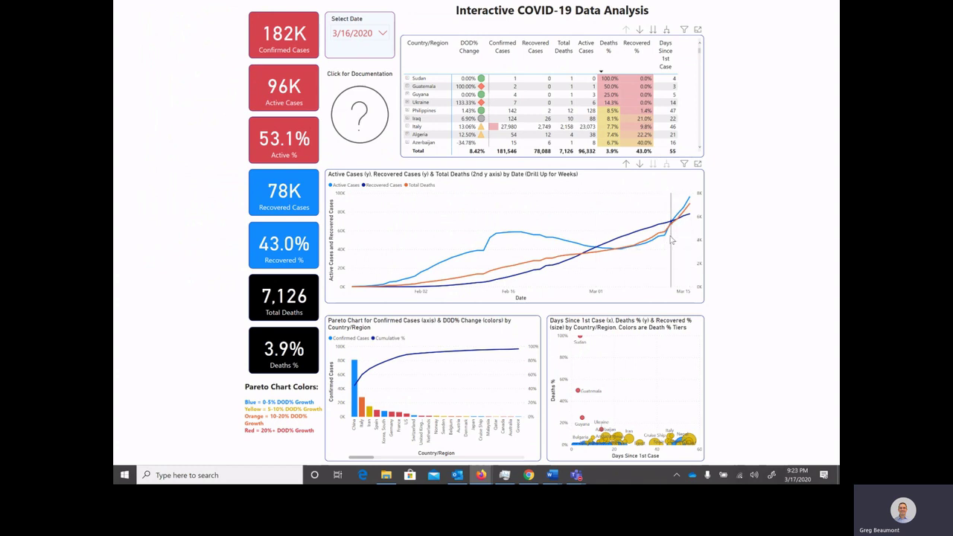
Filter to Italy, drill the line chart up from days to weeks, then clear the Italy filter.
mouse_move(672, 240)
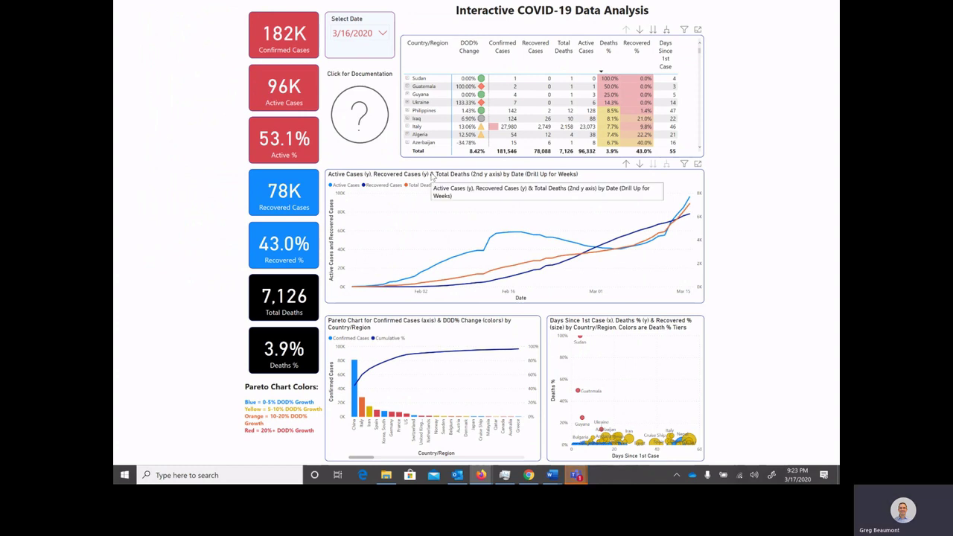
left_click(419, 127)
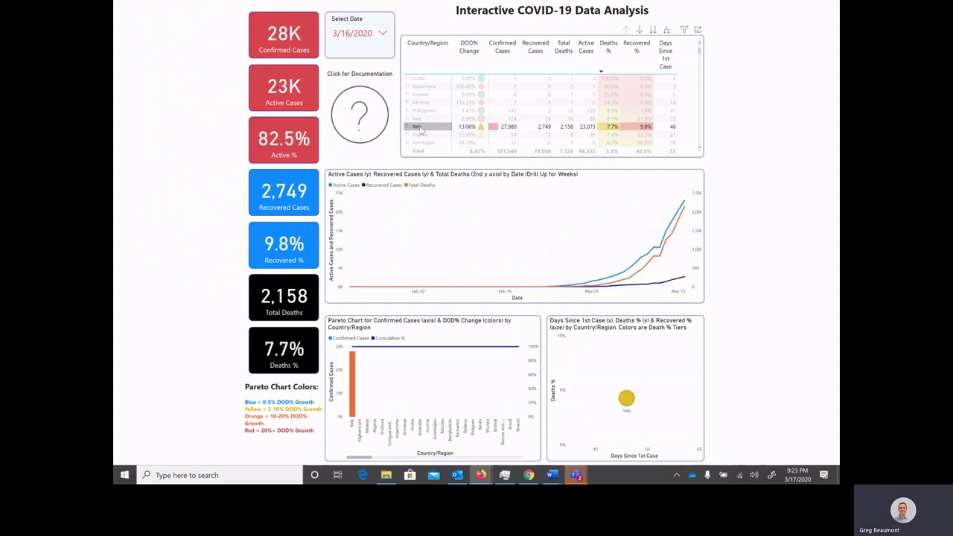
mouse_move(616, 199)
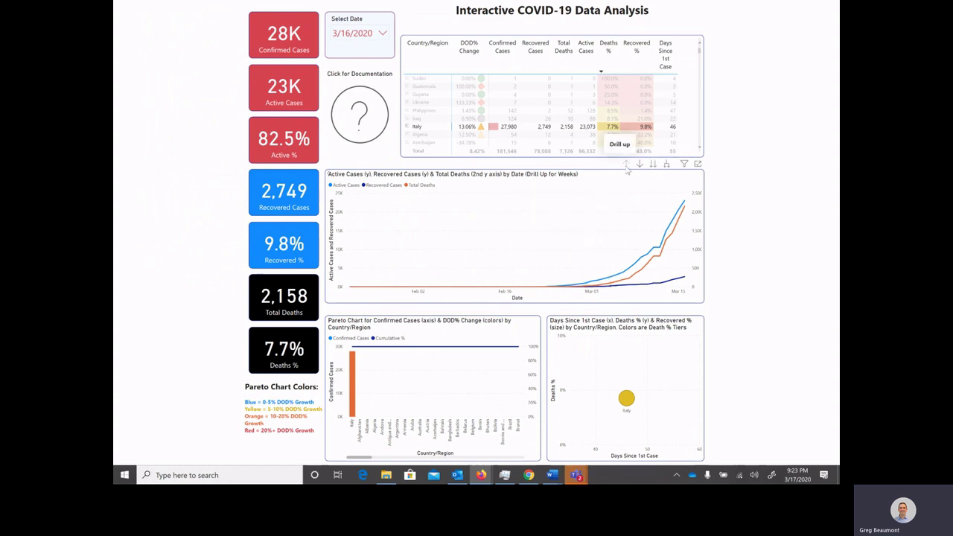
left_click(626, 166)
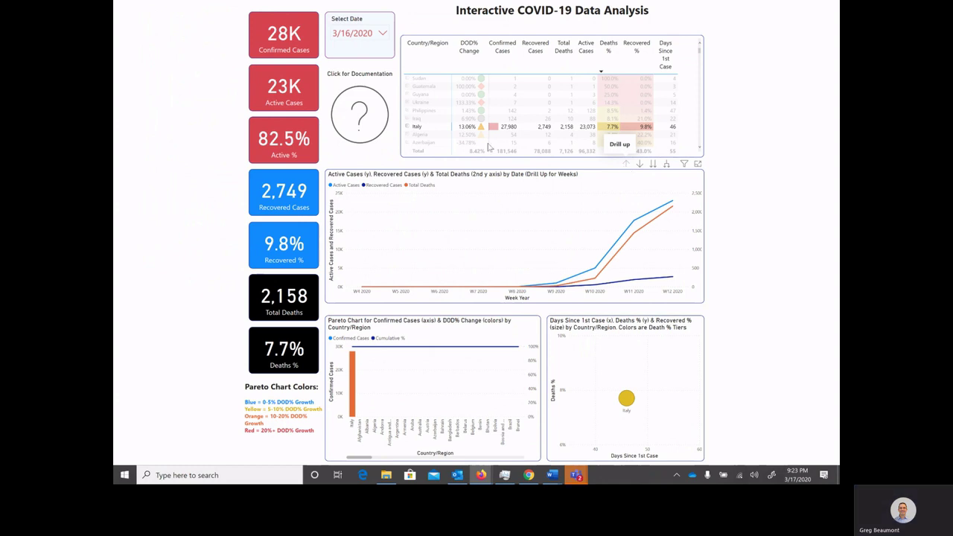
left_click(419, 133)
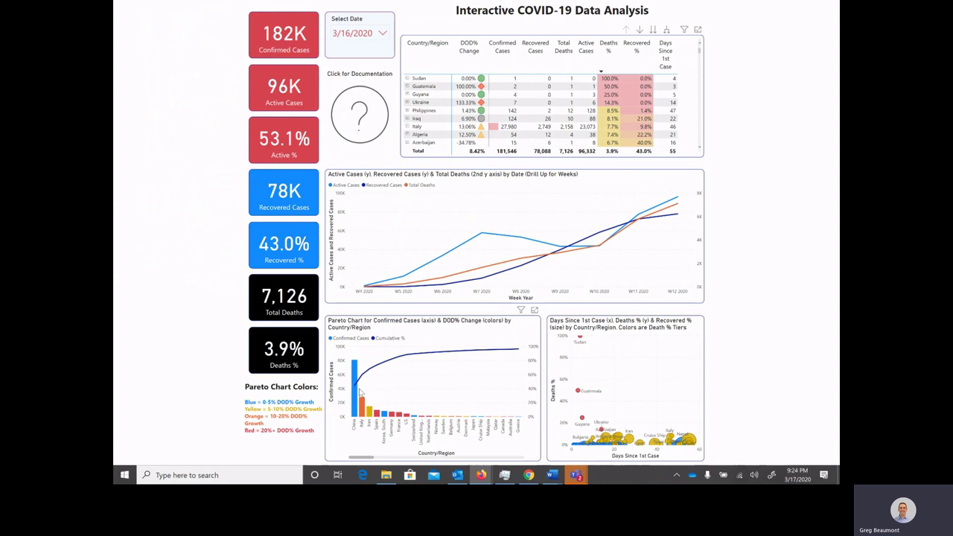
Open the Days Since 1st Case vs Deaths % bubble chart in focus mode and inspect bubble tooltips.
mouse_move(355, 390)
left_click(698, 310)
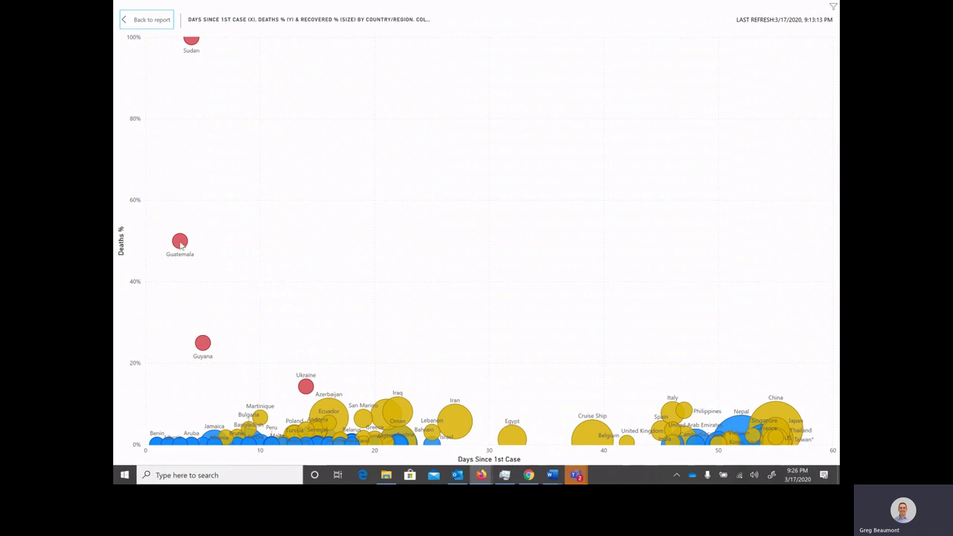
mouse_move(181, 243)
mouse_move(779, 410)
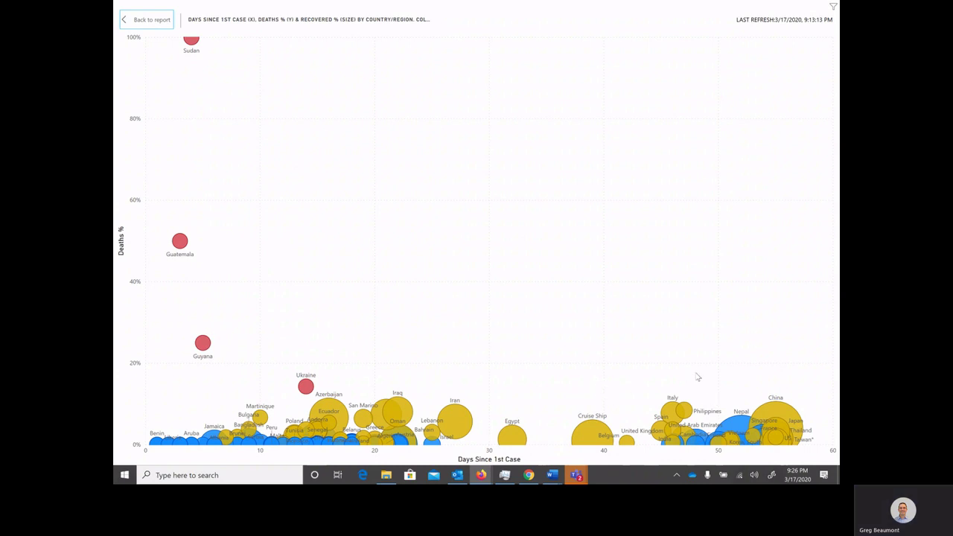
mouse_move(459, 413)
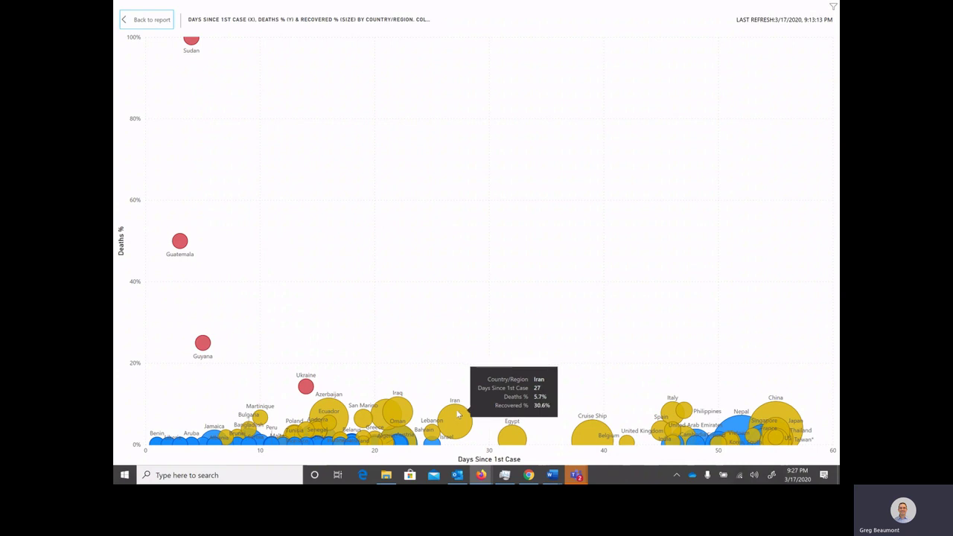
Return to the report and select China, then Ctrl-add Italy in the country table.
left_click(139, 28)
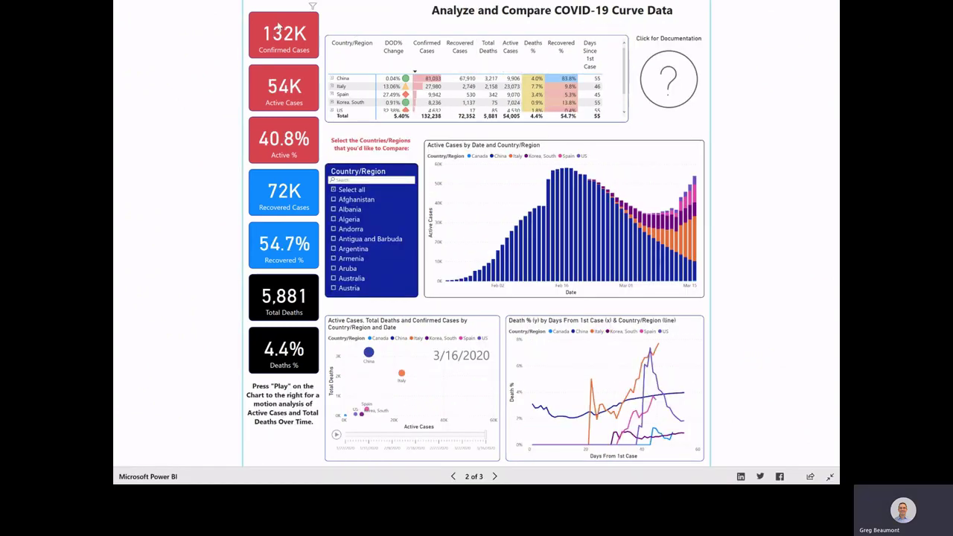
left_click(346, 80)
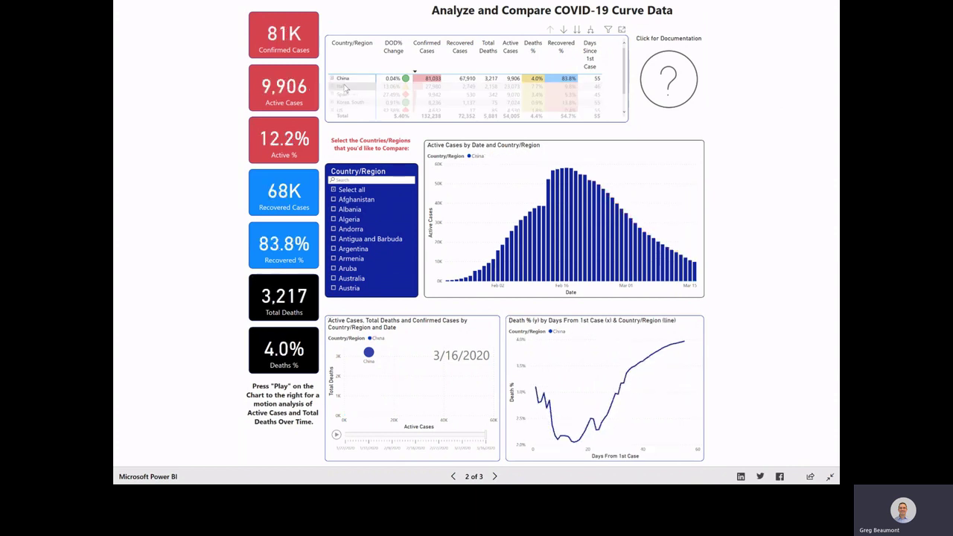
left_click(346, 87, "ctrl")
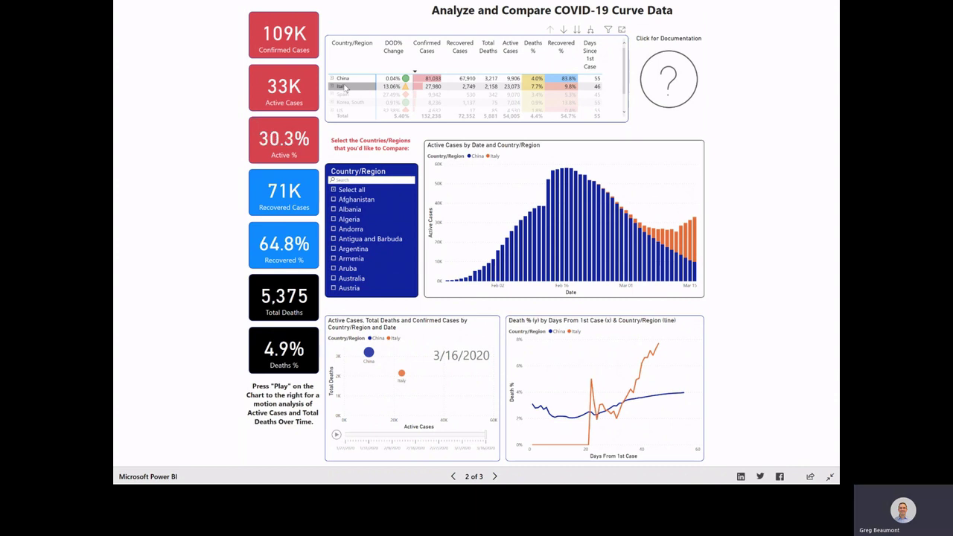
Clear the China and Italy selection and tick Mexico via the Country/Region slicer search.
left_click(346, 88)
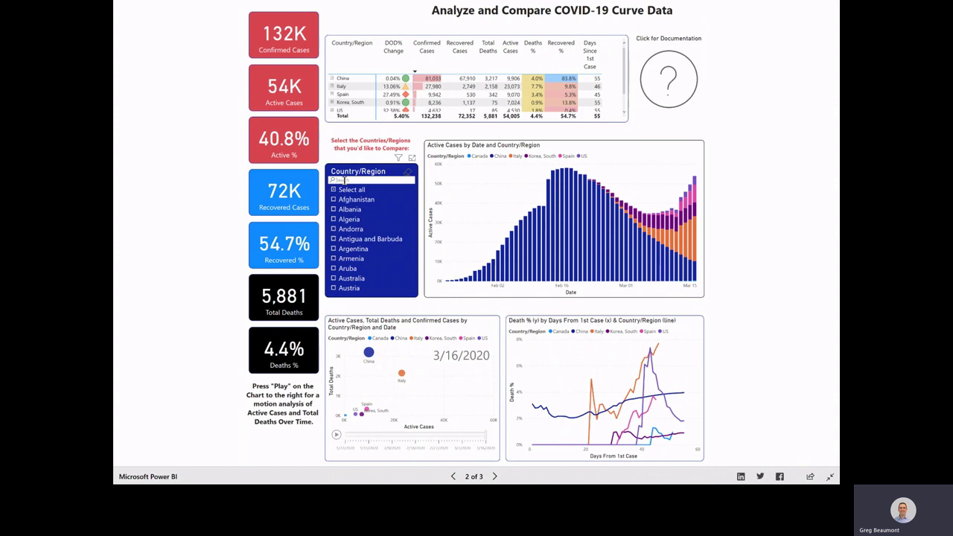
type("Ma")
type("xico")
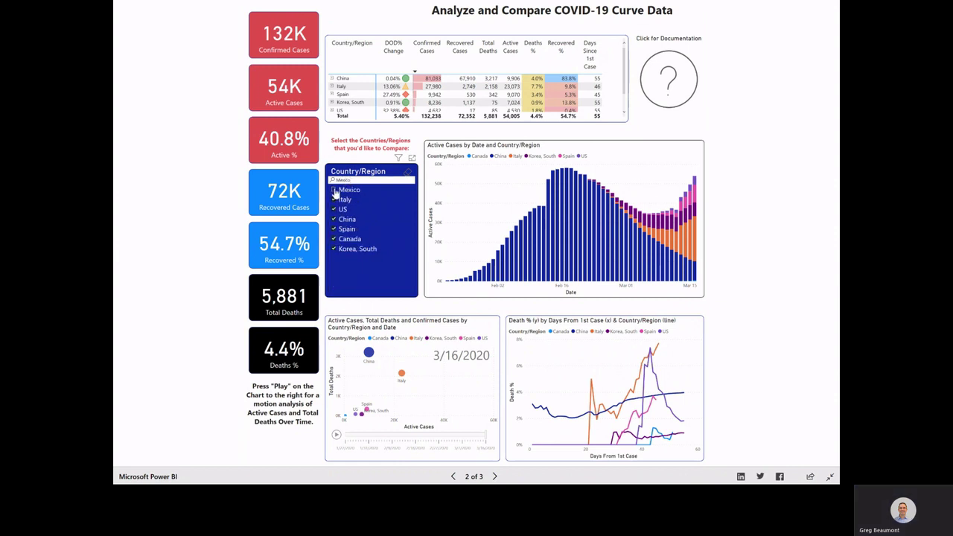
left_click(333, 191)
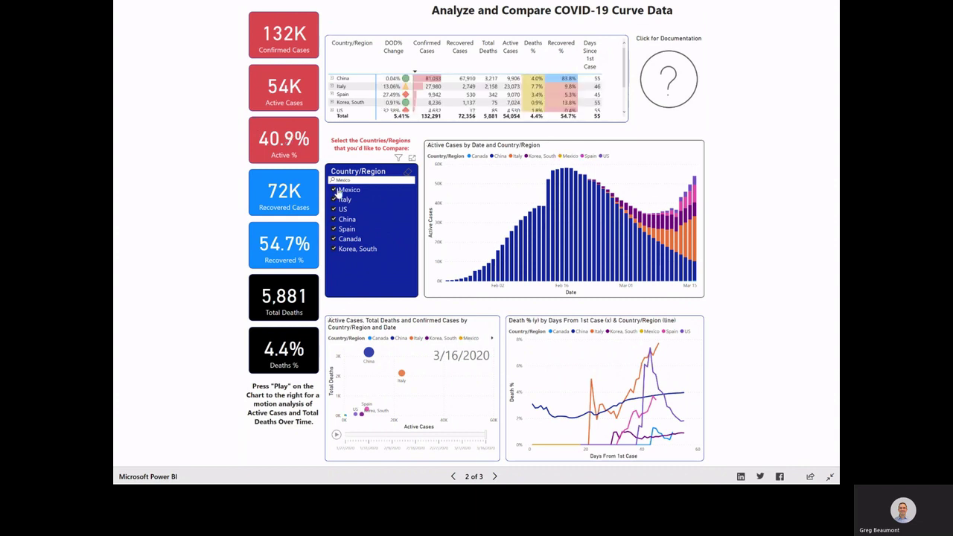
Clear the slicer search text, search 'German' and tick Germany.
left_click(359, 180)
key("BackSpace")
key("BackSpace")
key("BackSpace")
key("BackSpace")
key("BackSpace")
key("BackSpace")
type("Ge")
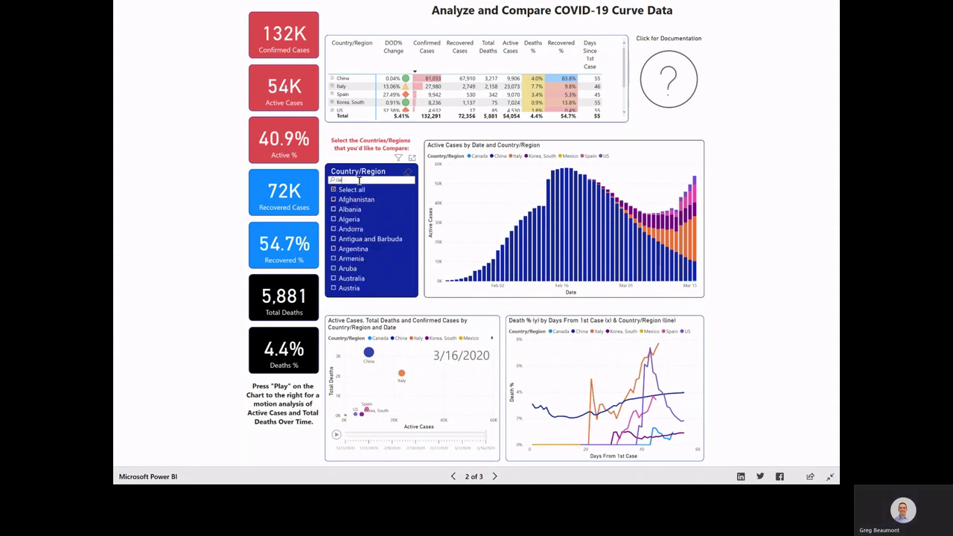
type("rman")
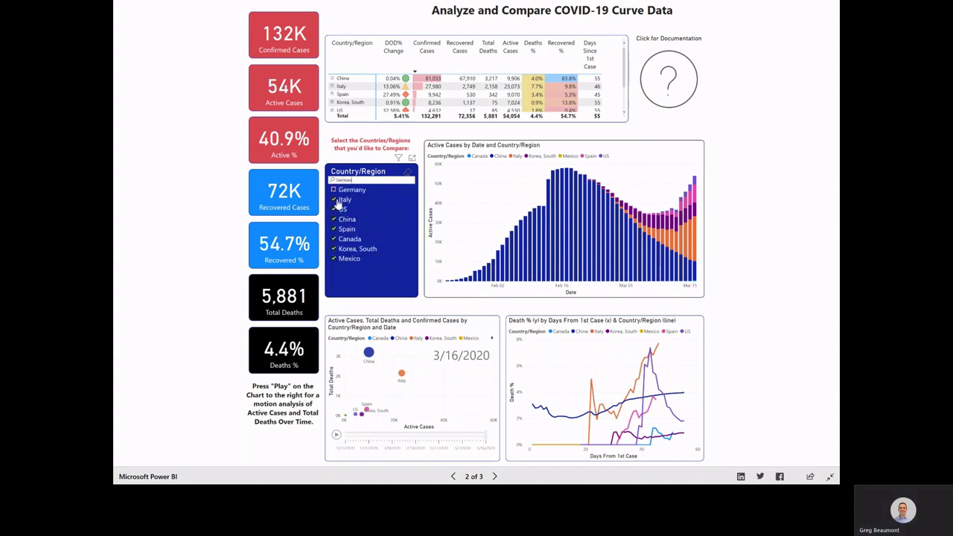
left_click(334, 191)
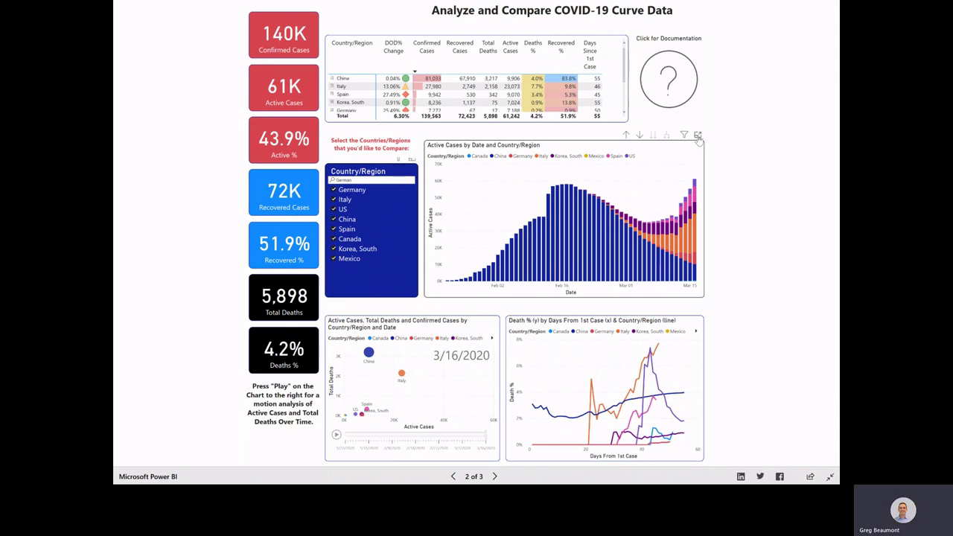
Open the Active Cases by Date and Country/Region chart in focus mode and read bar values.
left_click(698, 135)
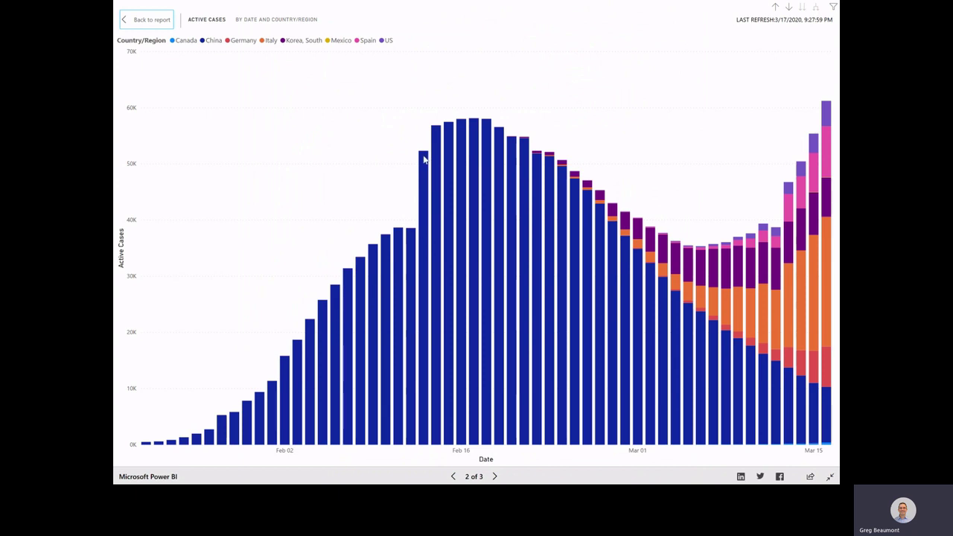
mouse_move(424, 159)
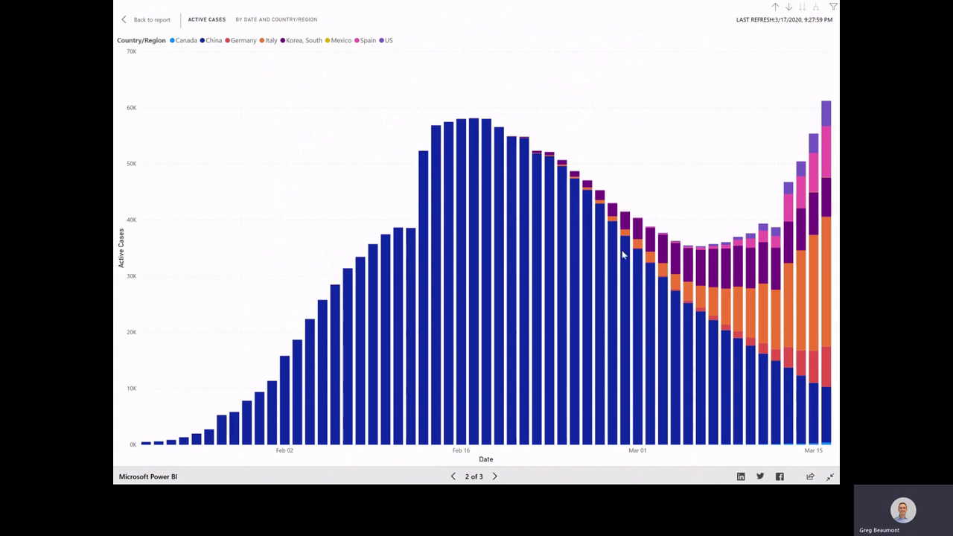
mouse_move(639, 270)
mouse_move(824, 158)
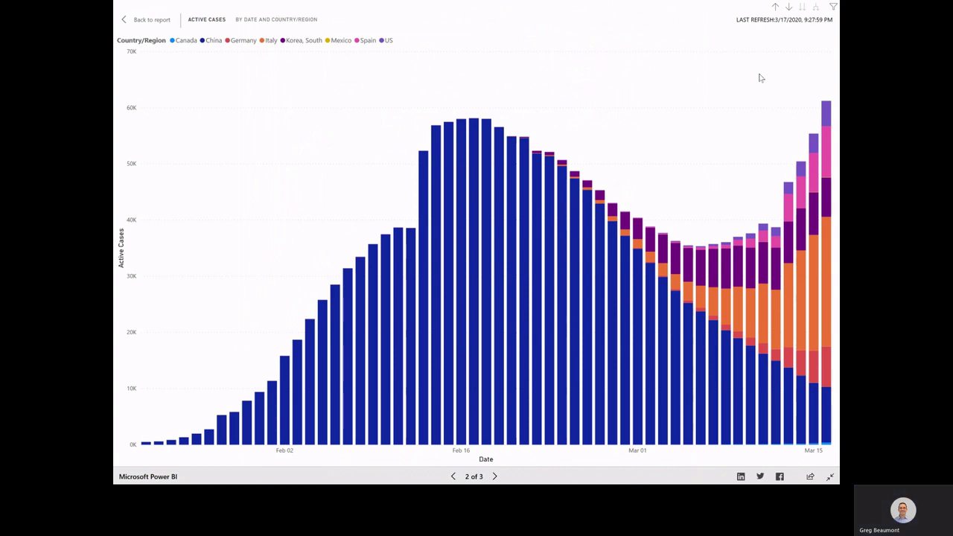
Return to the report, drill the Active Cases chart up to weeks, then back down to dates.
left_click(147, 20)
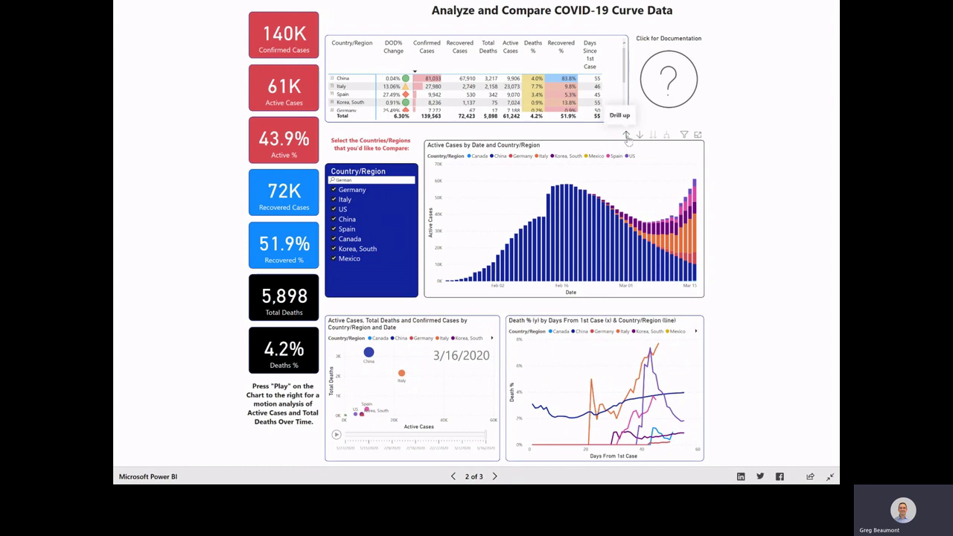
left_click(627, 135)
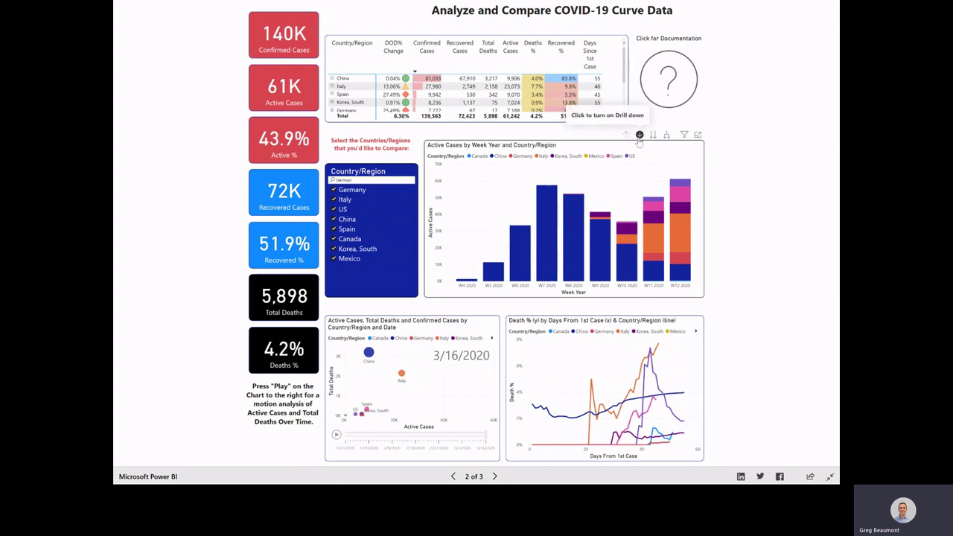
left_click(653, 135)
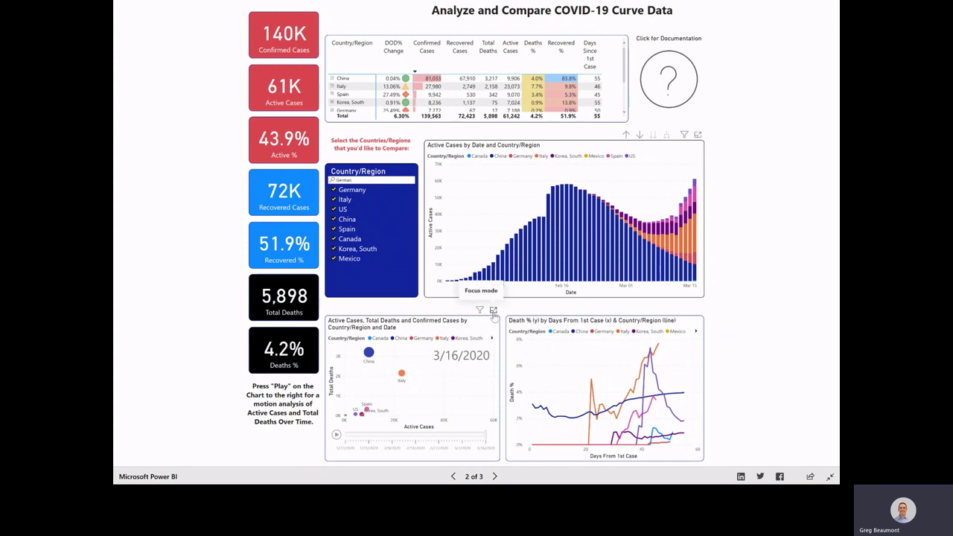
Show the bubble chart in focus mode, play it to 2/11/2020, and toggle China's bubble trail.
left_click(493, 310)
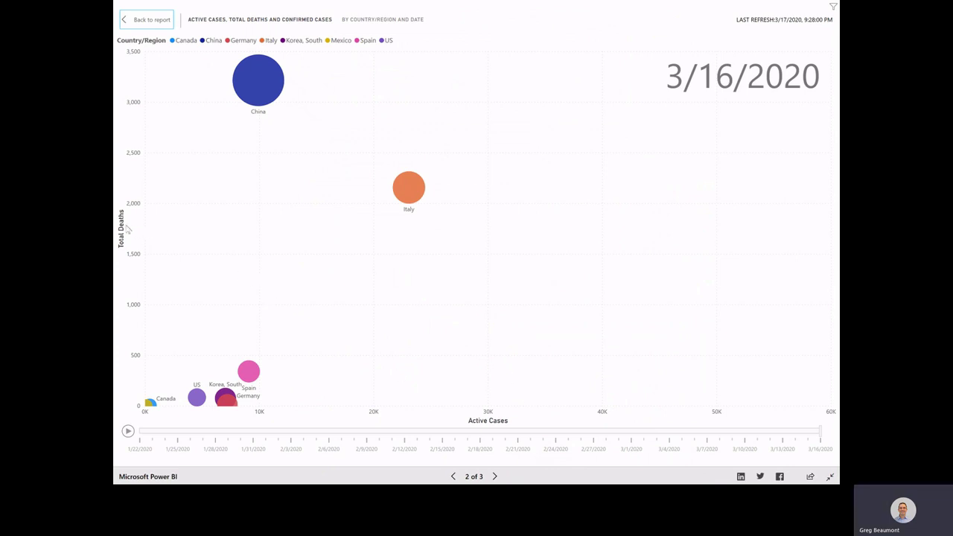
left_click(128, 432)
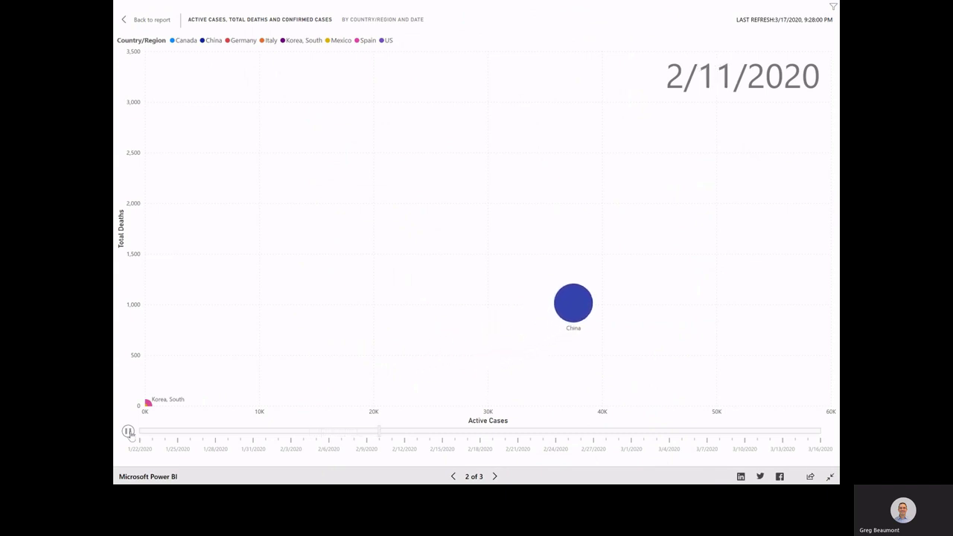
left_click(128, 432)
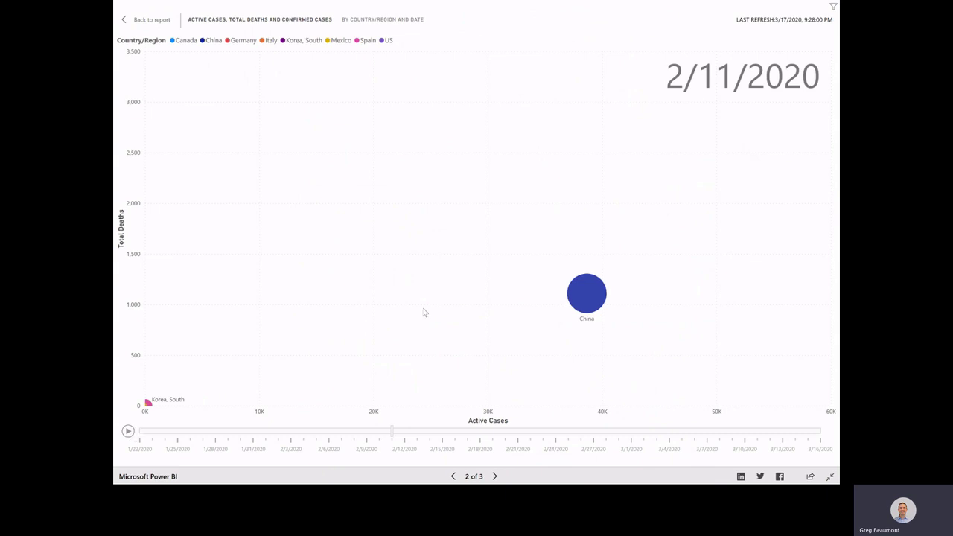
left_click(583, 297)
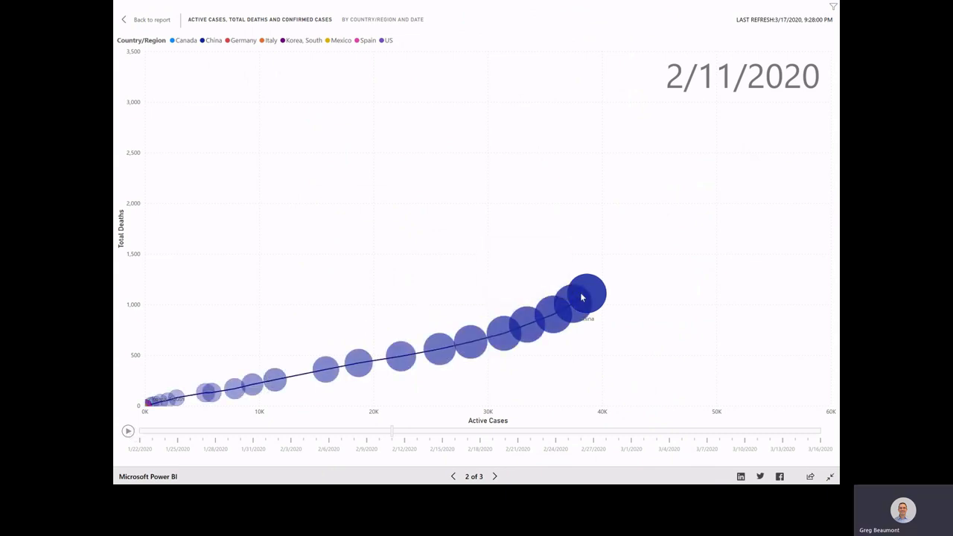
left_click(593, 294)
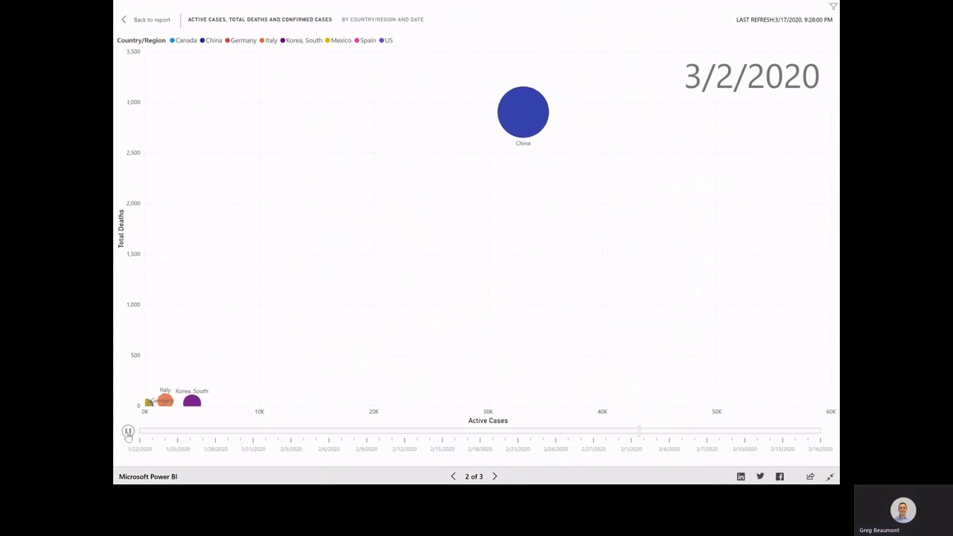
Pause the animation at 3/4/2020 and show, then clear, China's path over earlier dates.
left_click(128, 432)
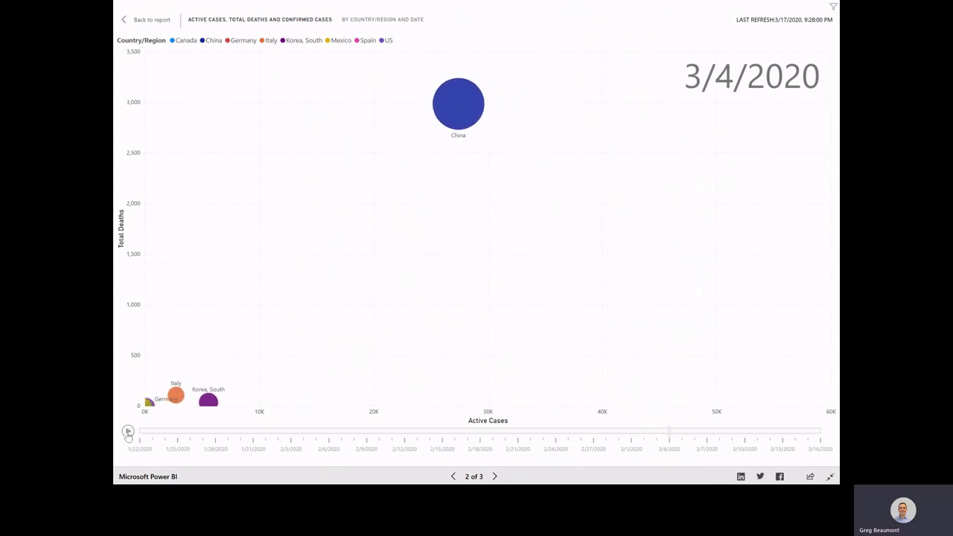
left_click(448, 100)
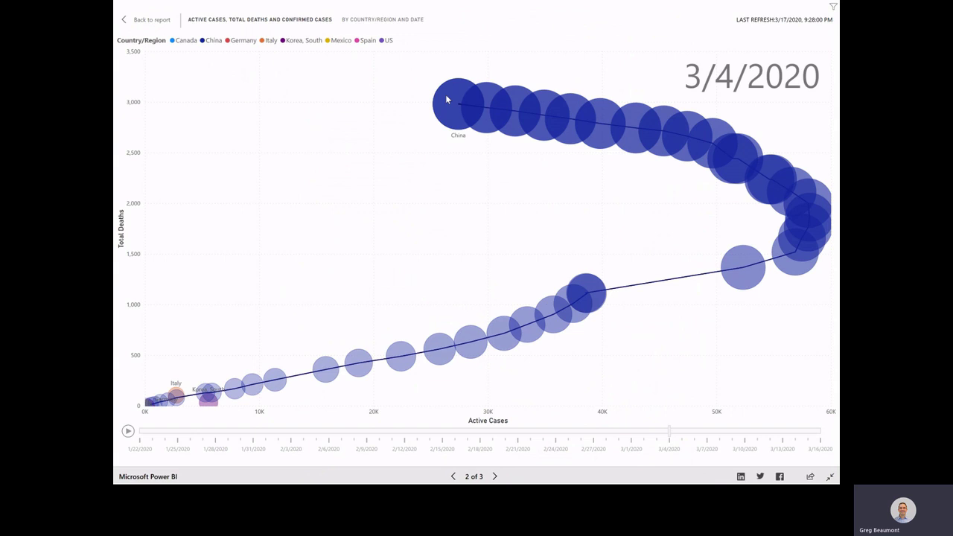
left_click(448, 100)
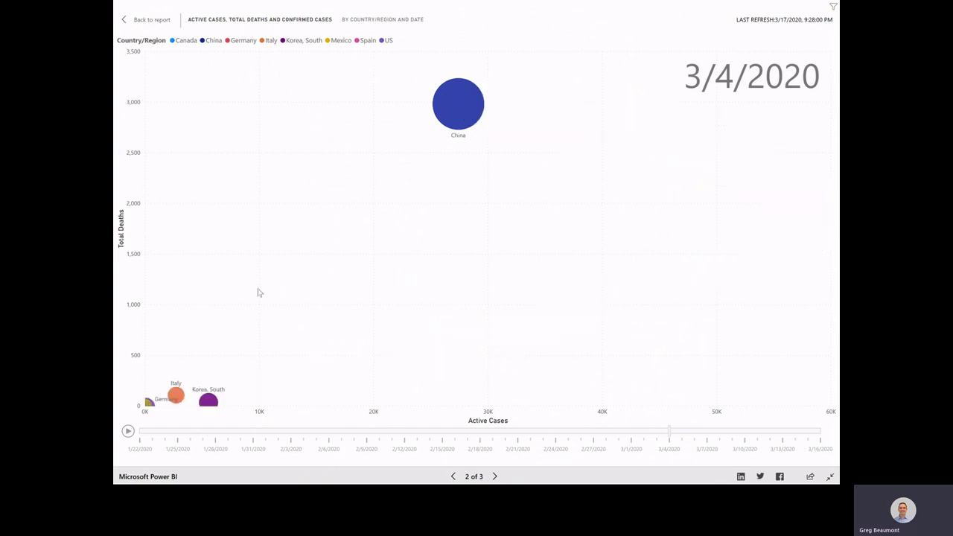
Play the animation to 3/16/2020, then show and clear the Italy and Spain trails.
left_click(129, 432)
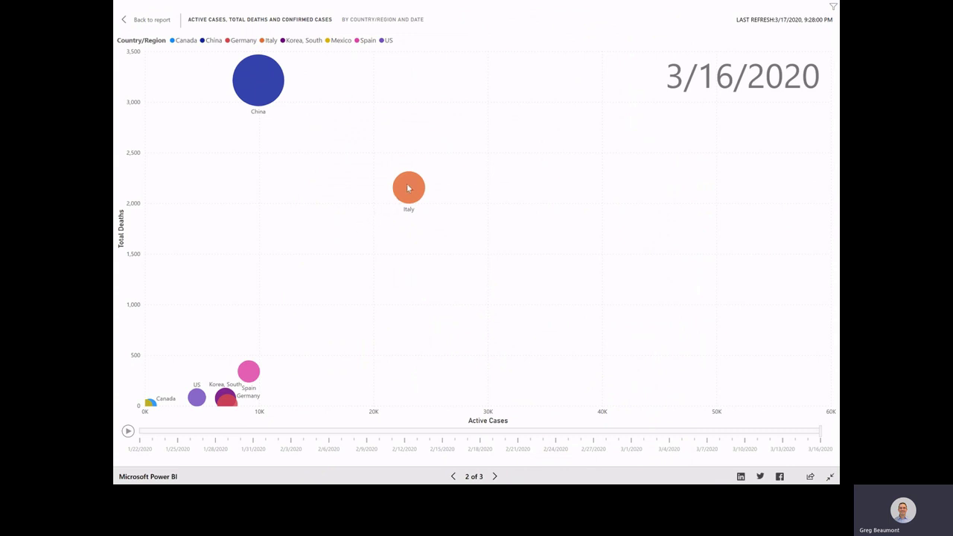
mouse_move(412, 191)
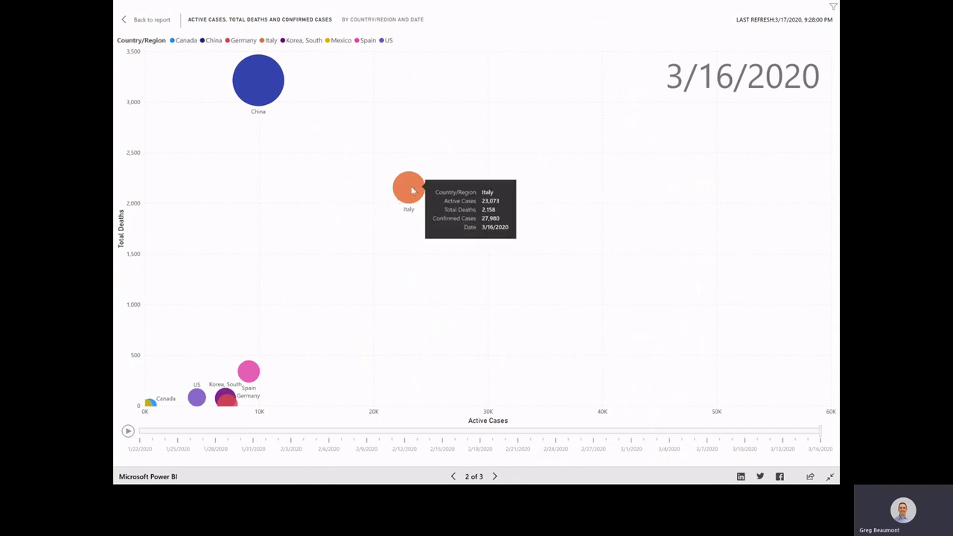
left_click(412, 190)
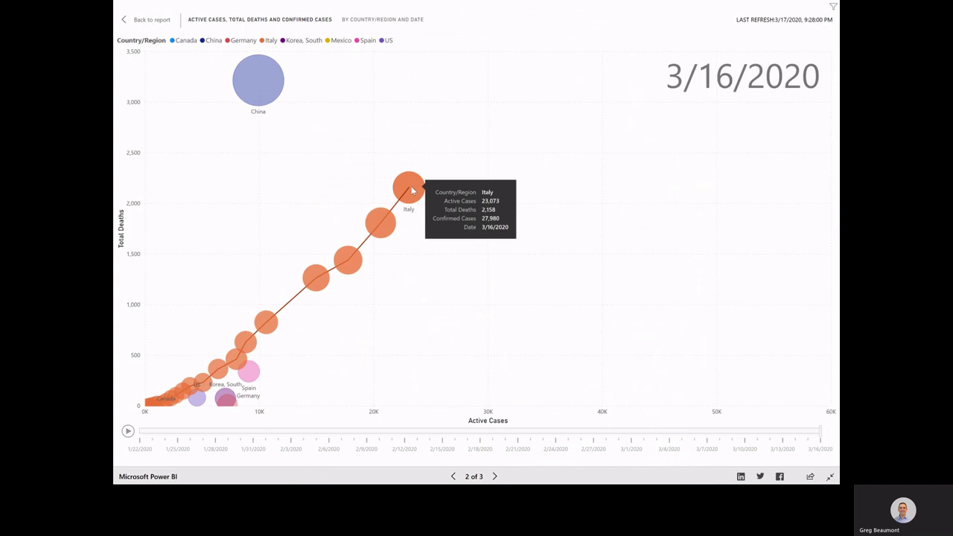
left_click(412, 191)
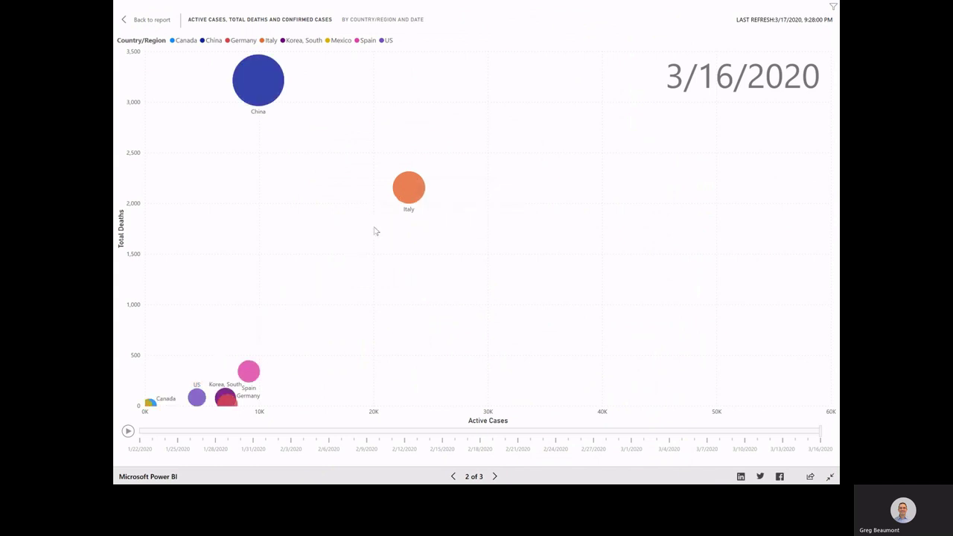
left_click(248, 372)
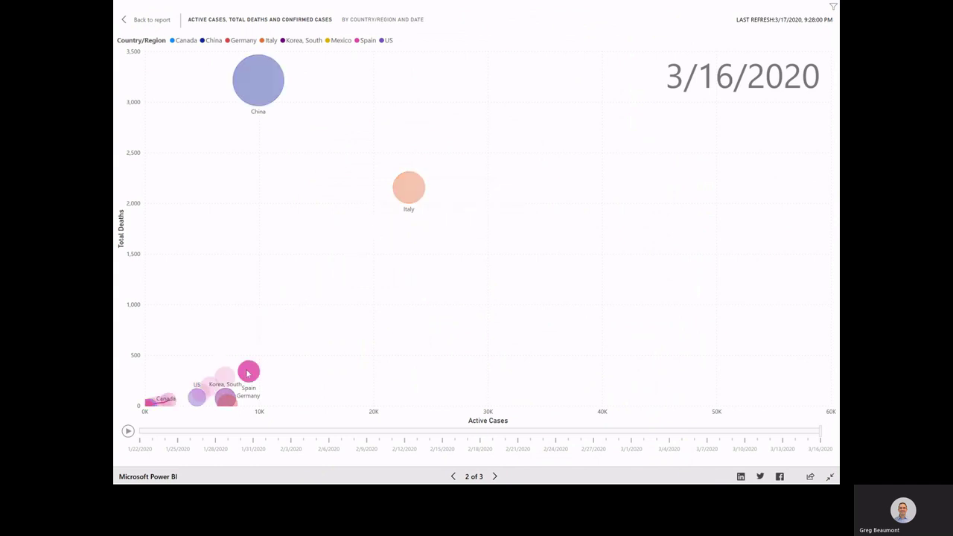
left_click(248, 372)
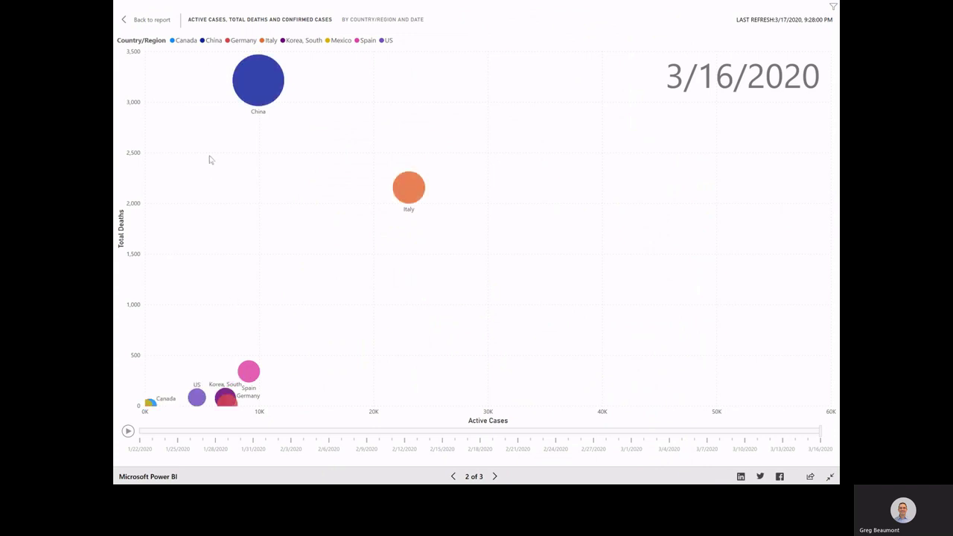
Return to the full report and show the Death % by Days From 1st Case chart full-size.
left_click(148, 22)
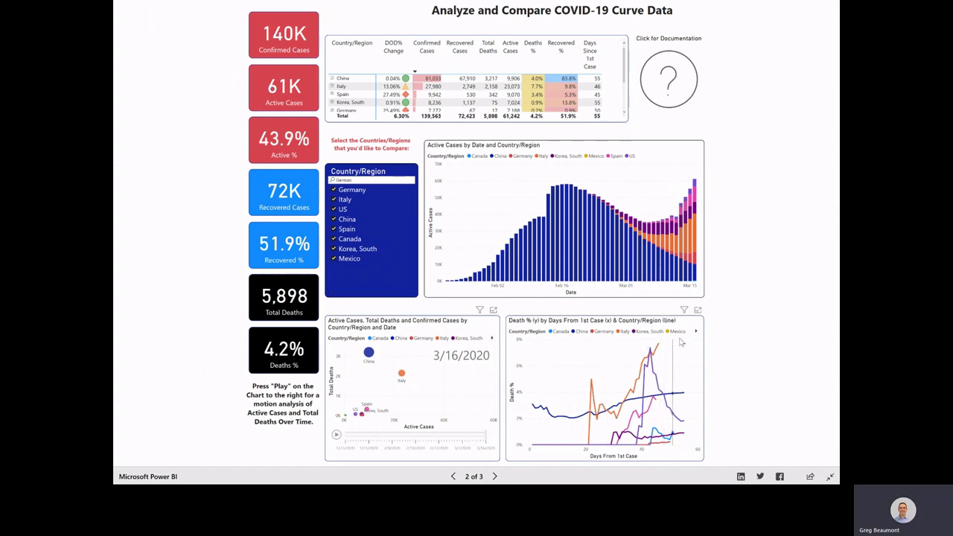
left_click(697, 312)
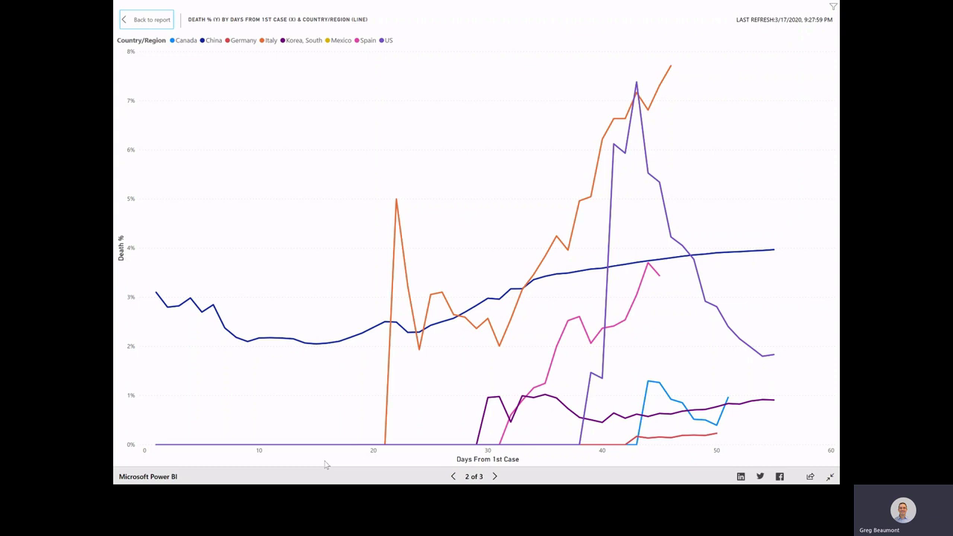
mouse_move(345, 409)
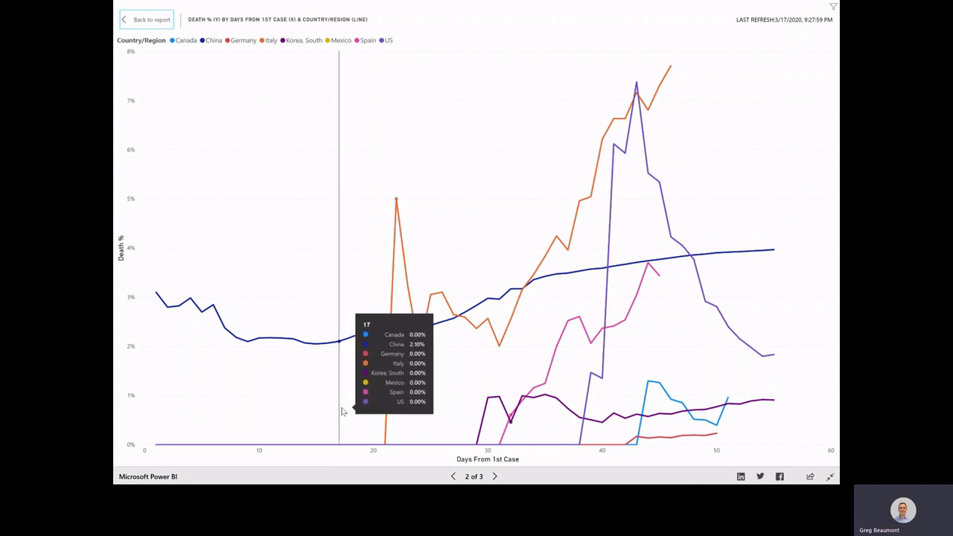